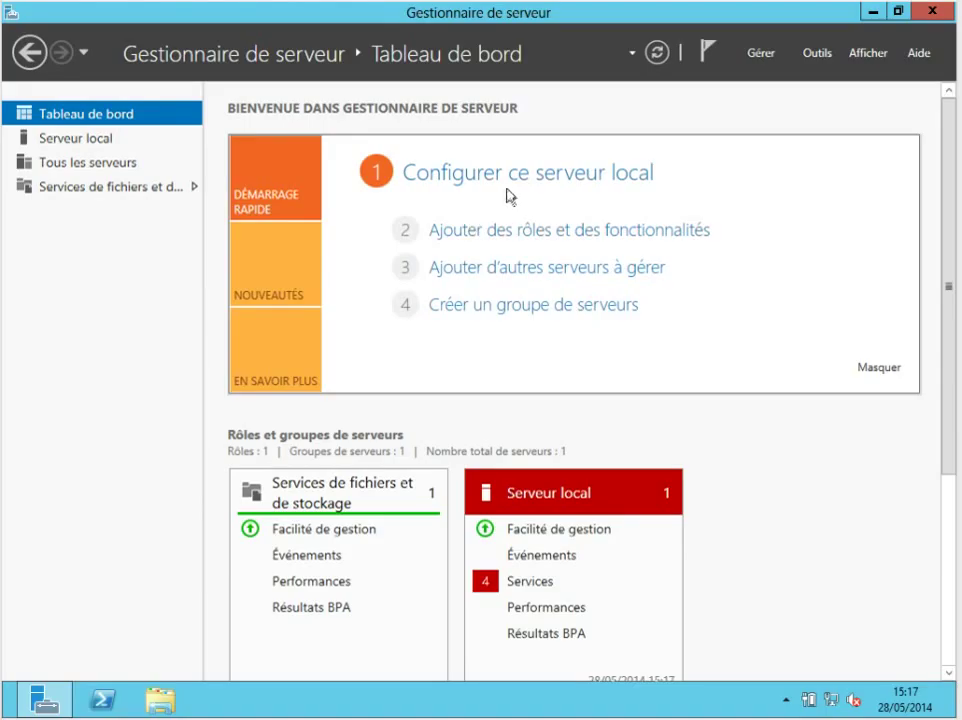
# - Rename the local server to Serveur1, keeping it in its workgroup, and postpone the restart
pyautogui.click(515, 180)
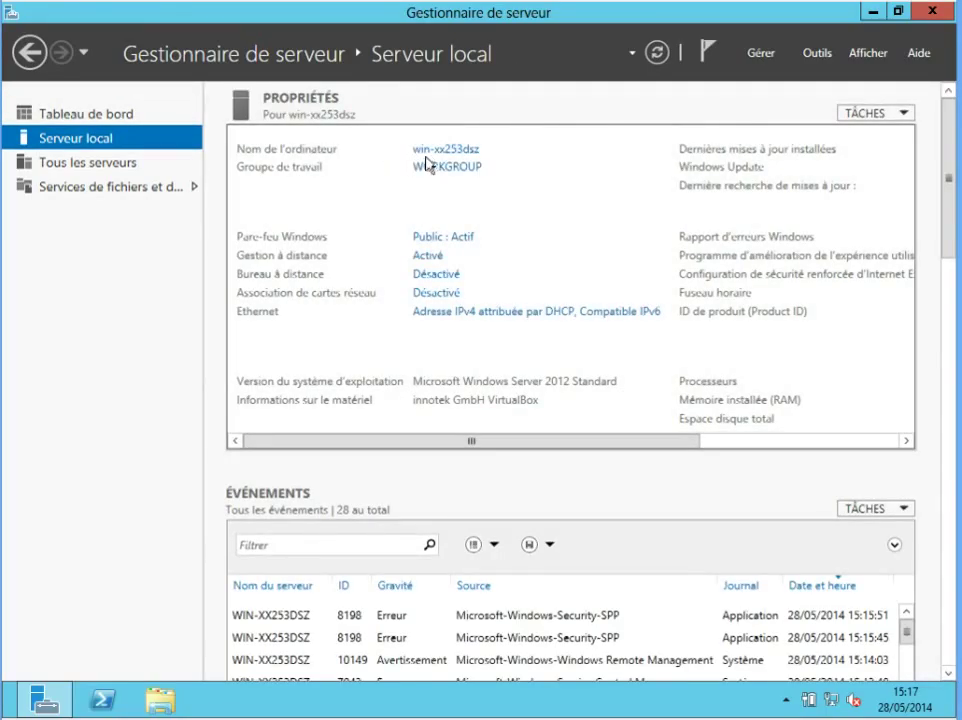
pyautogui.click(441, 153)
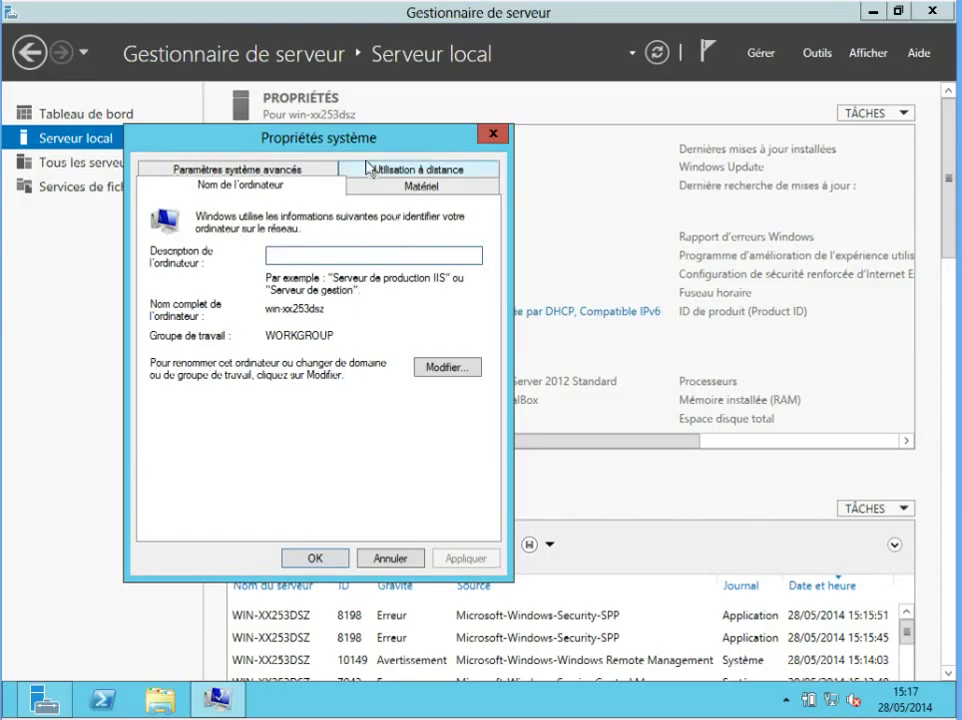
pyautogui.click(448, 368)
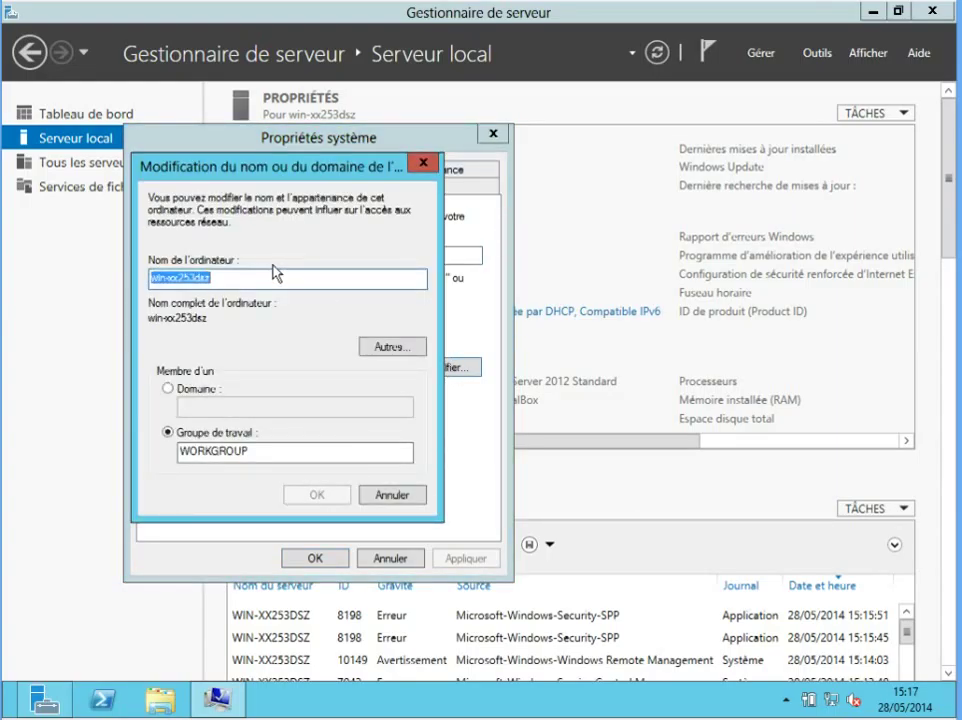
pyautogui.write('Serveur1')
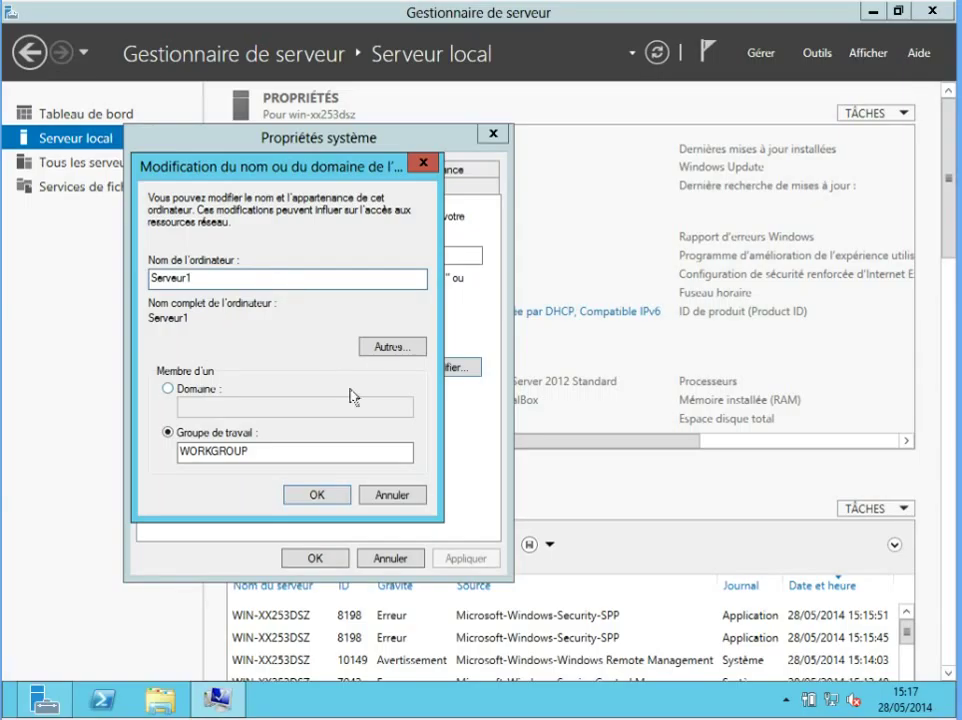
pyautogui.click(318, 493)
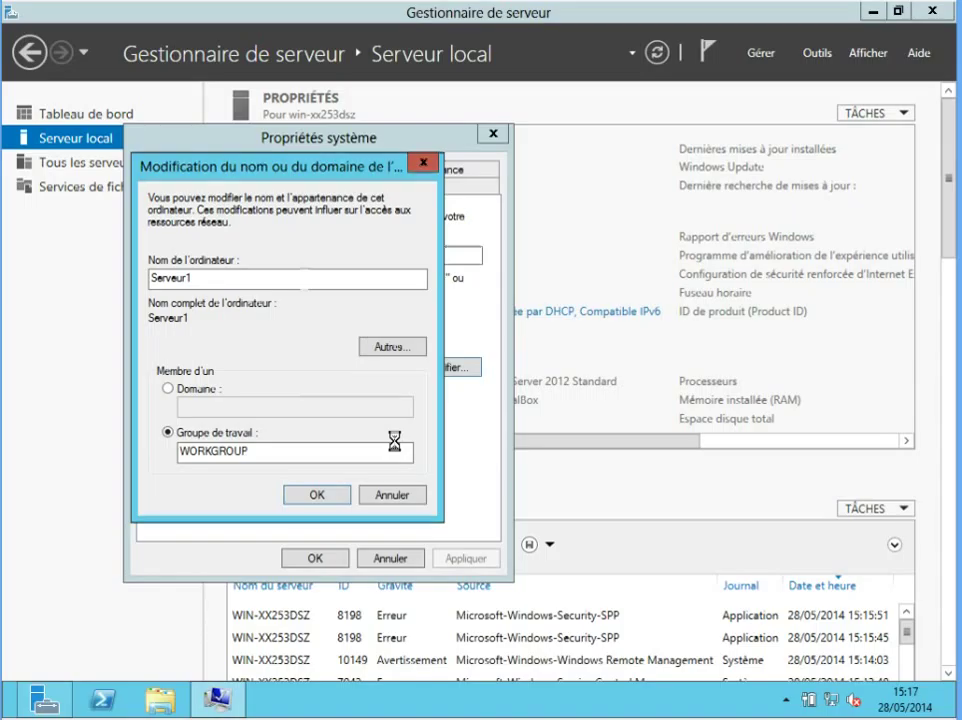
pyautogui.click(594, 378)
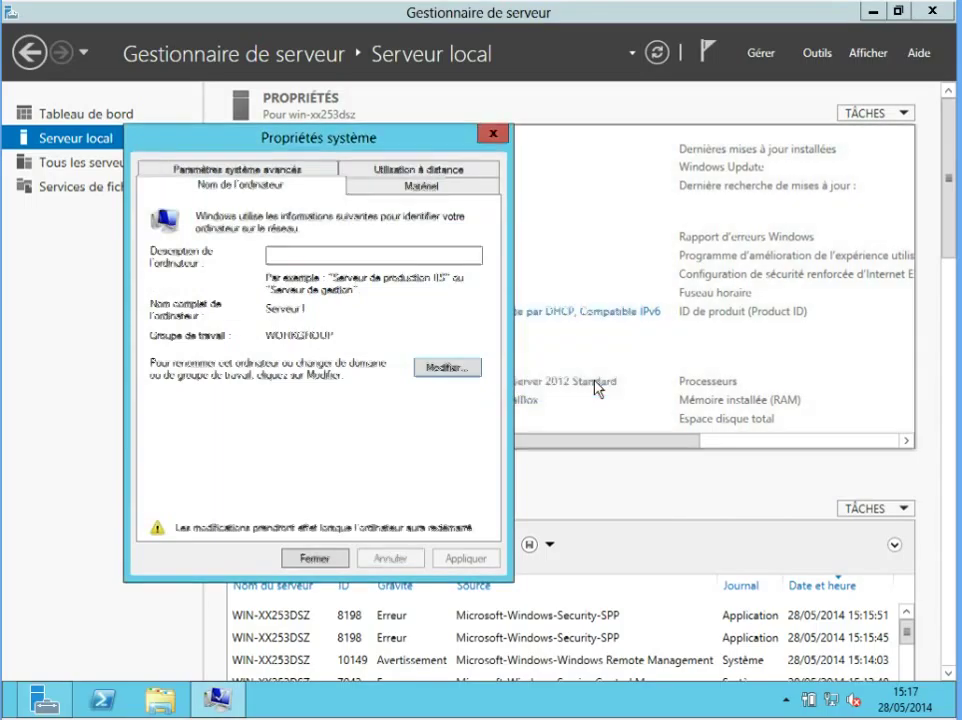
pyautogui.click(331, 563)
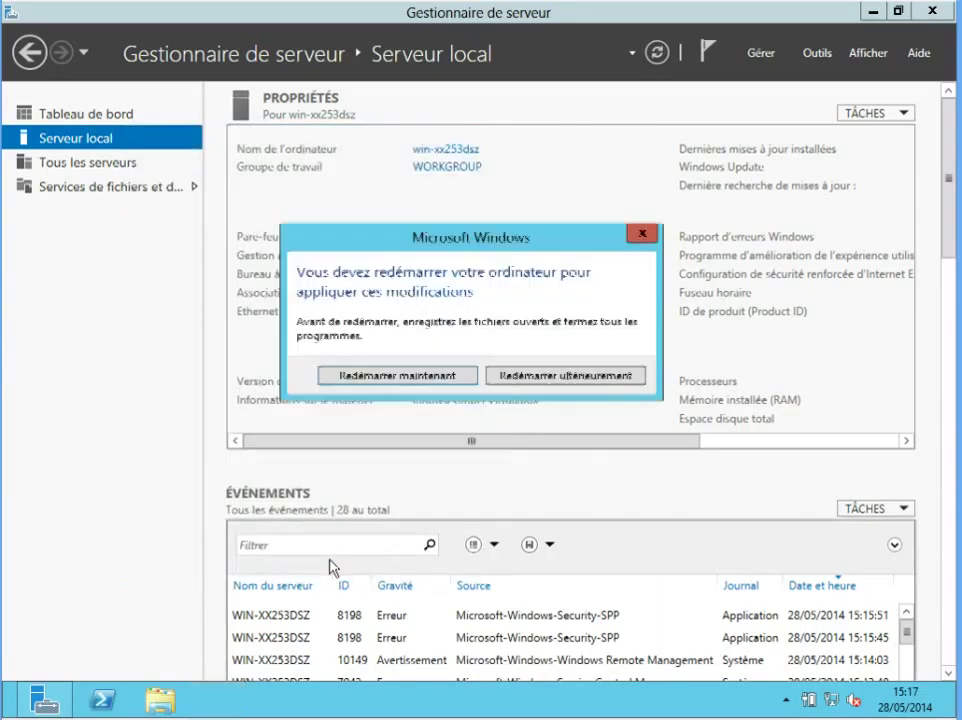
pyautogui.click(520, 378)
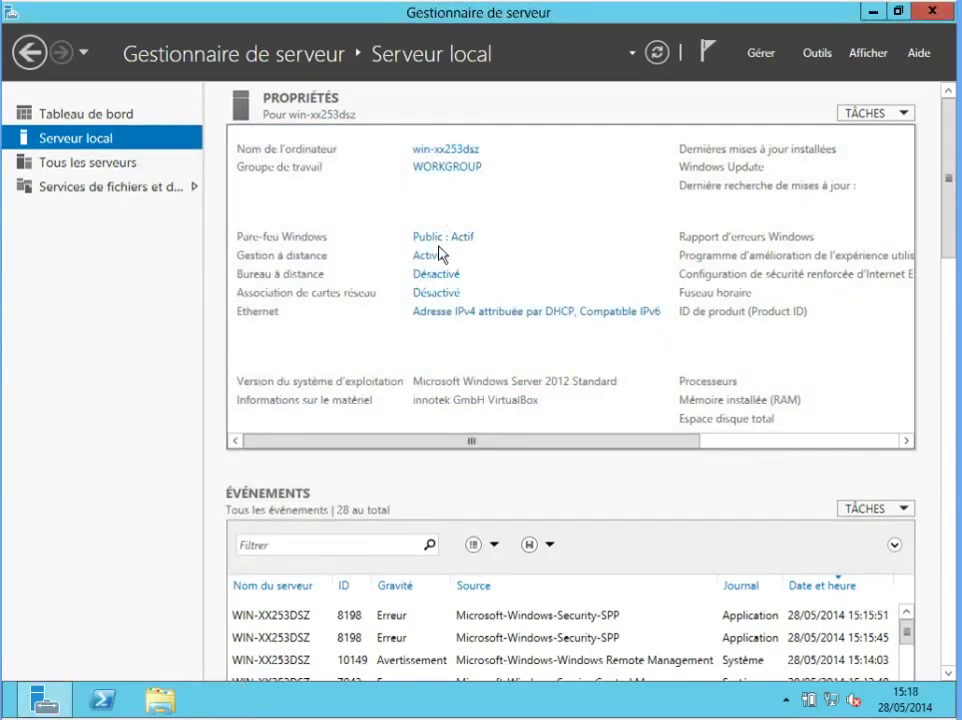
# - Open the properties of the Ethernet connection and disable Internet Protocol version 6 (TCP/IPv6)
pyautogui.click(451, 320)
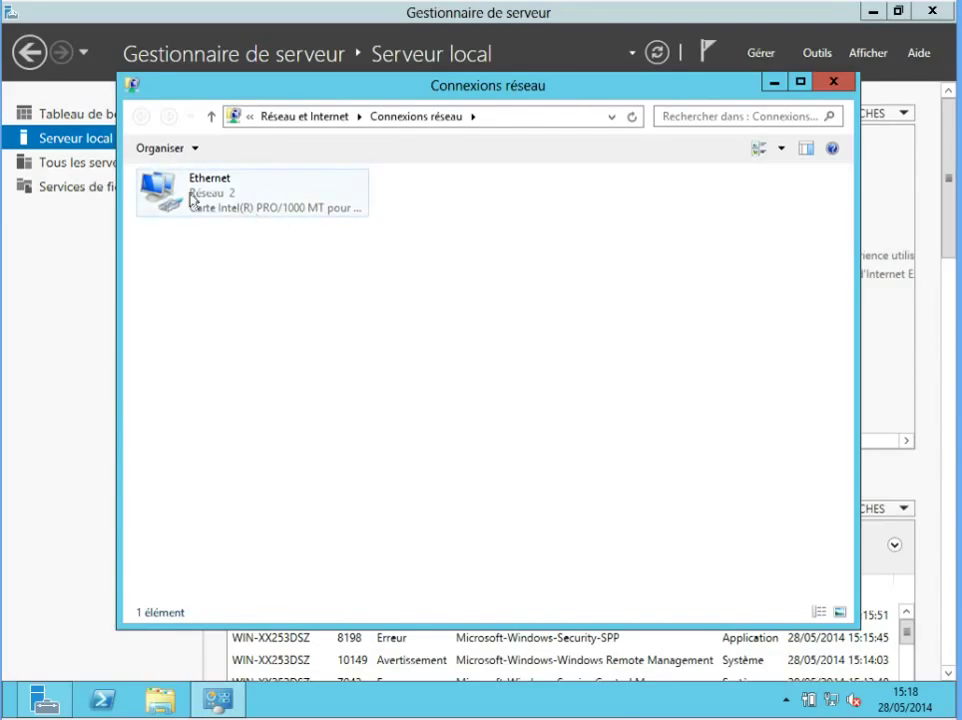
pyautogui.click(184, 200)
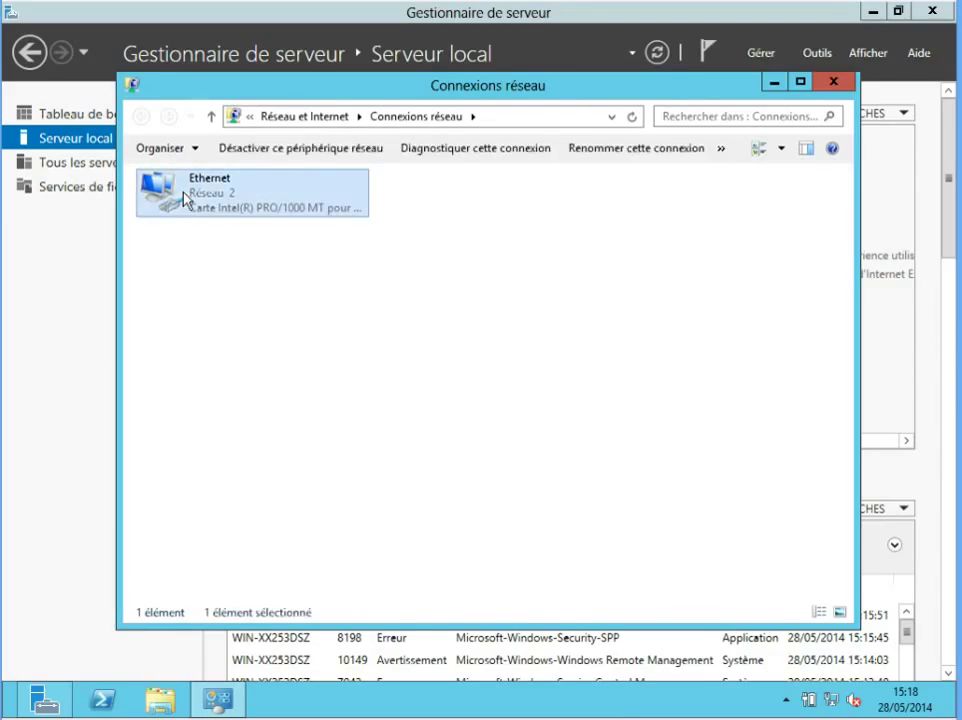
pyautogui.doubleClick(184, 200)
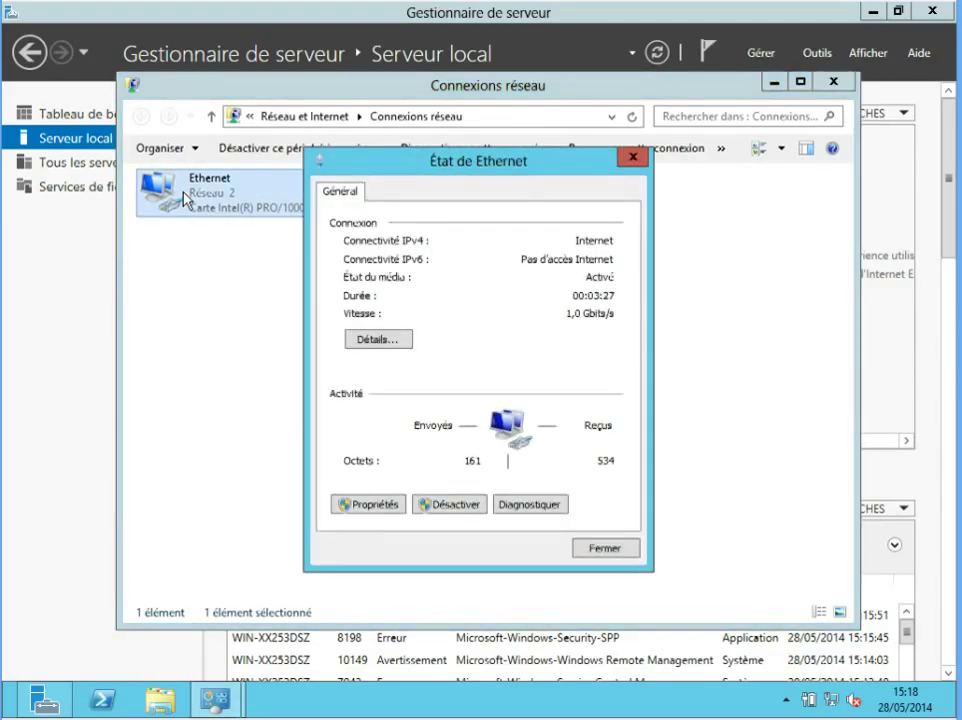
pyautogui.click(369, 506)
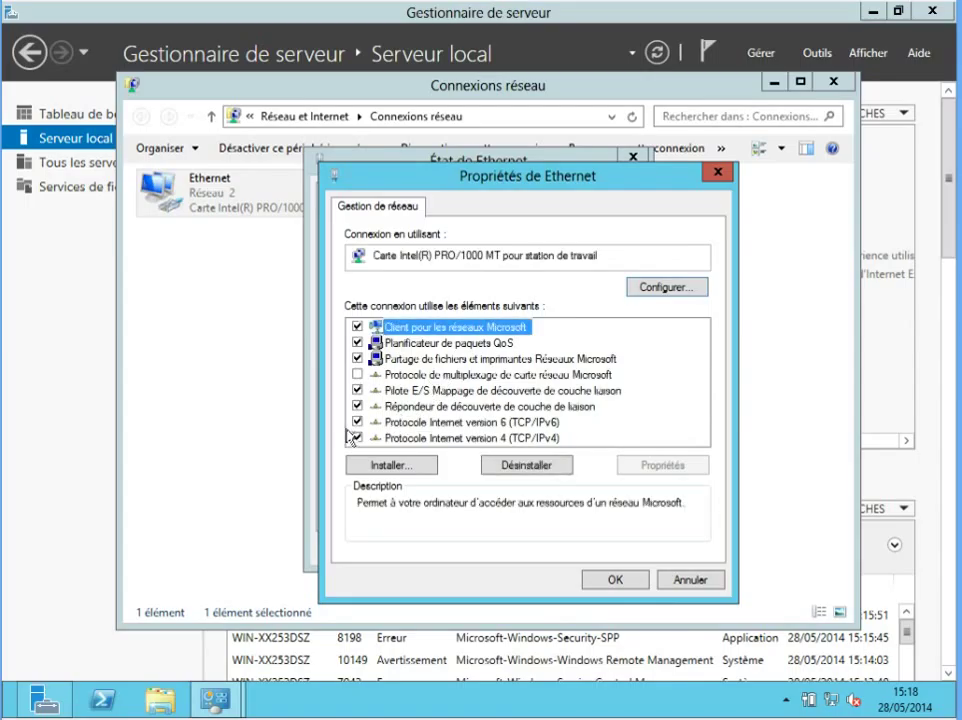
pyautogui.click(357, 423)
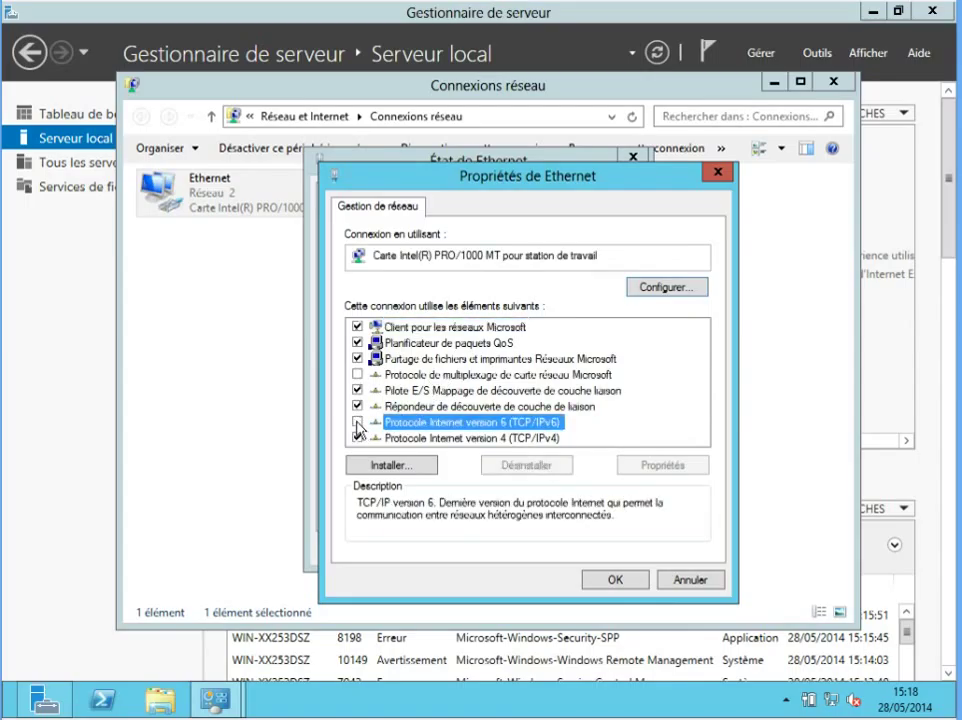
# - Give the Ethernet connection the static IPv4 address 192.168.0.50 with subnet mask 255.255.255.0 and default gateway 192.168.0.254
pyautogui.click(470, 440)
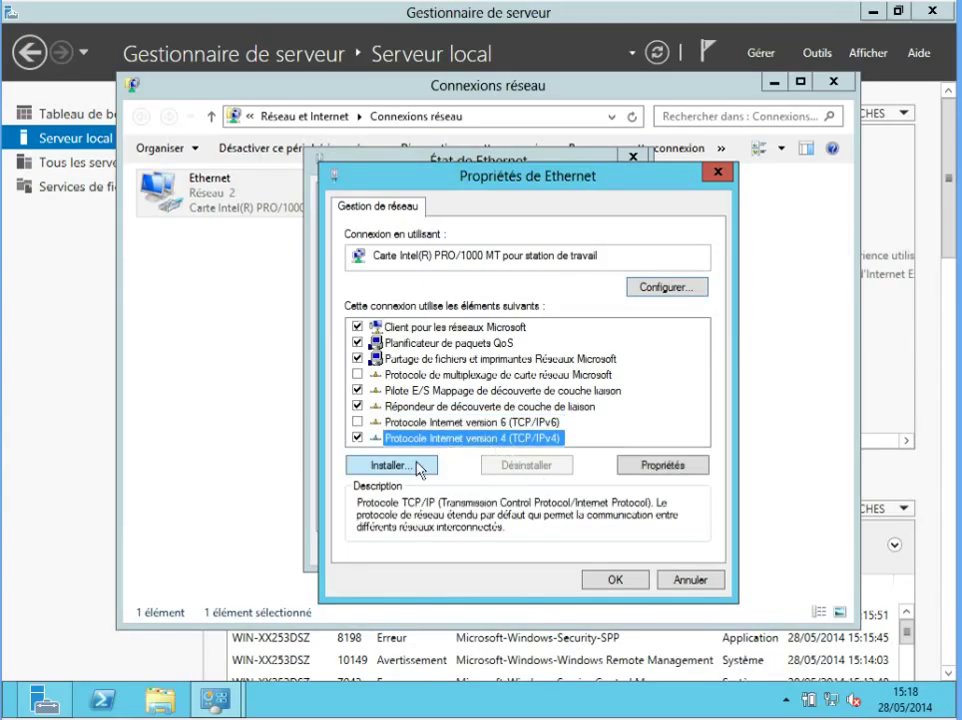
pyautogui.click(391, 466)
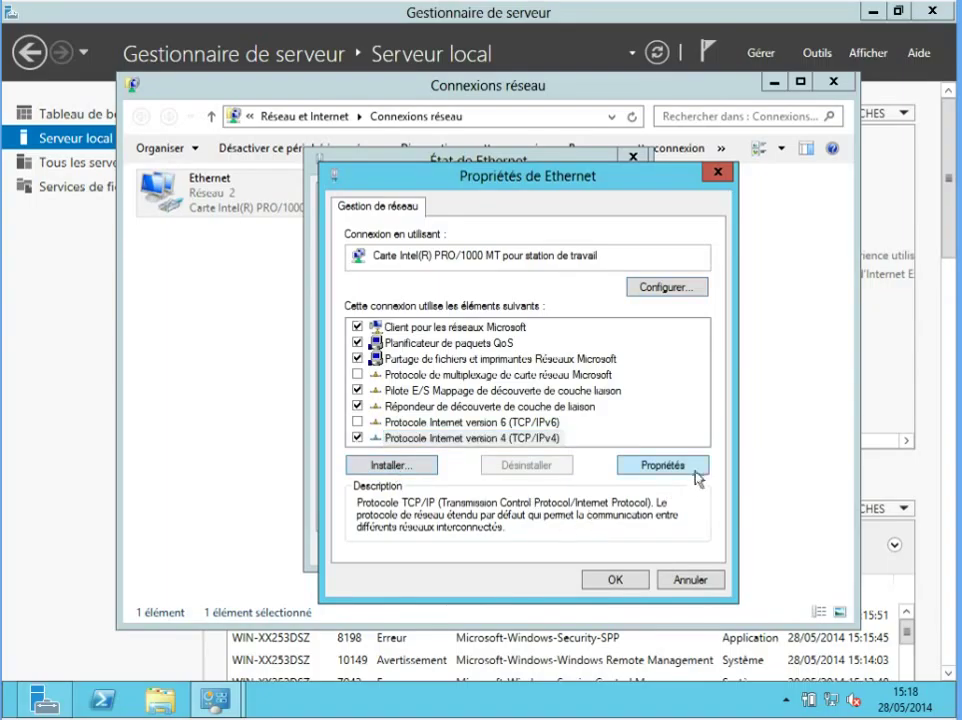
pyautogui.click(680, 470)
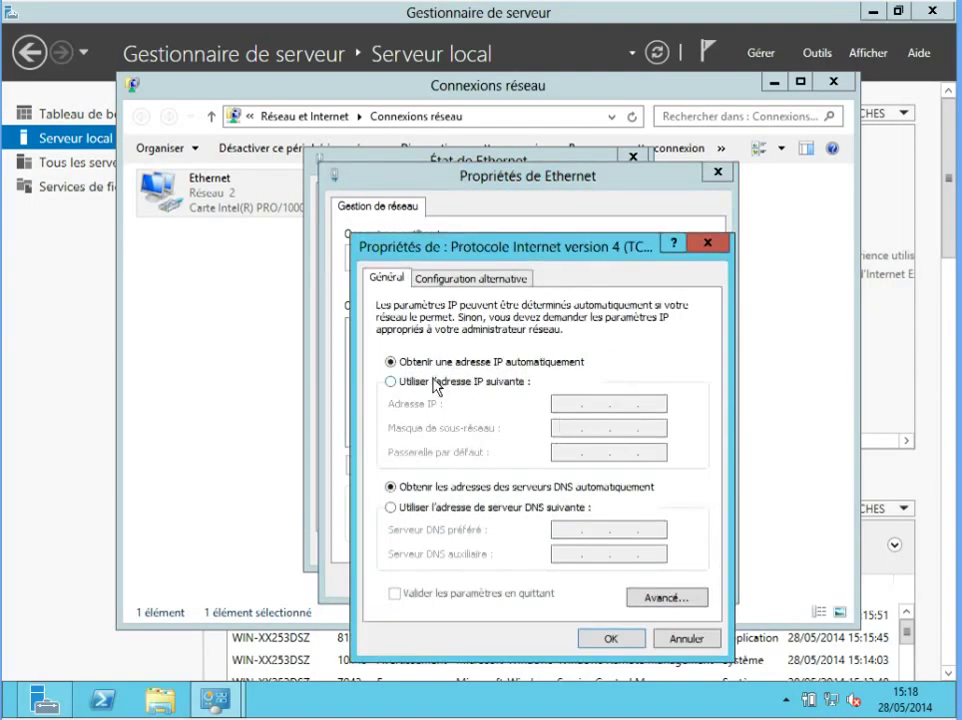
pyautogui.click(391, 382)
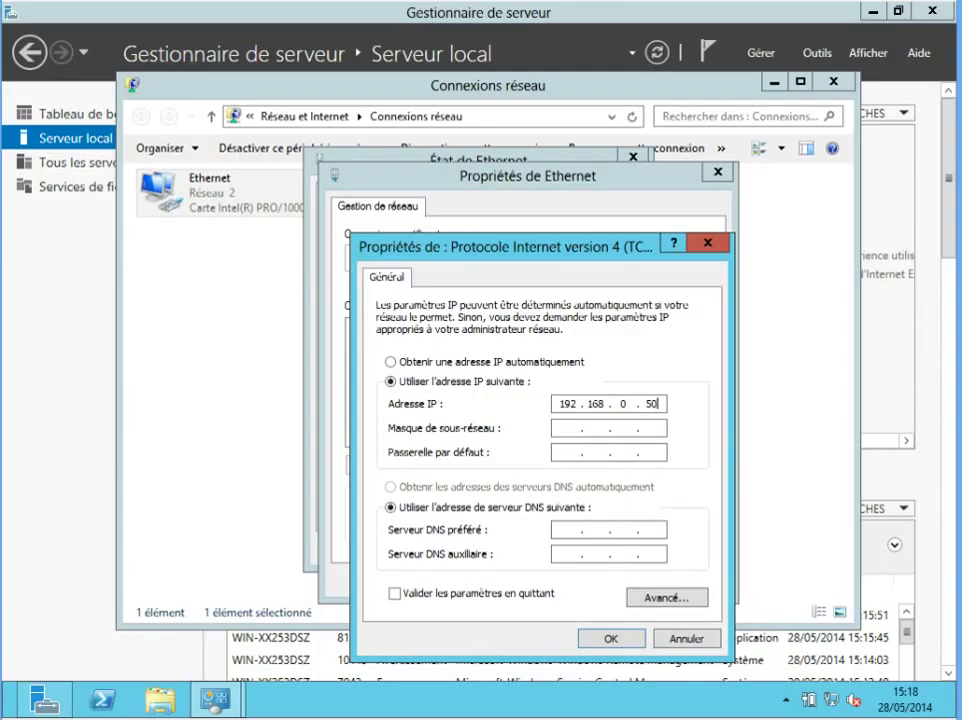
pyautogui.press('Tab')
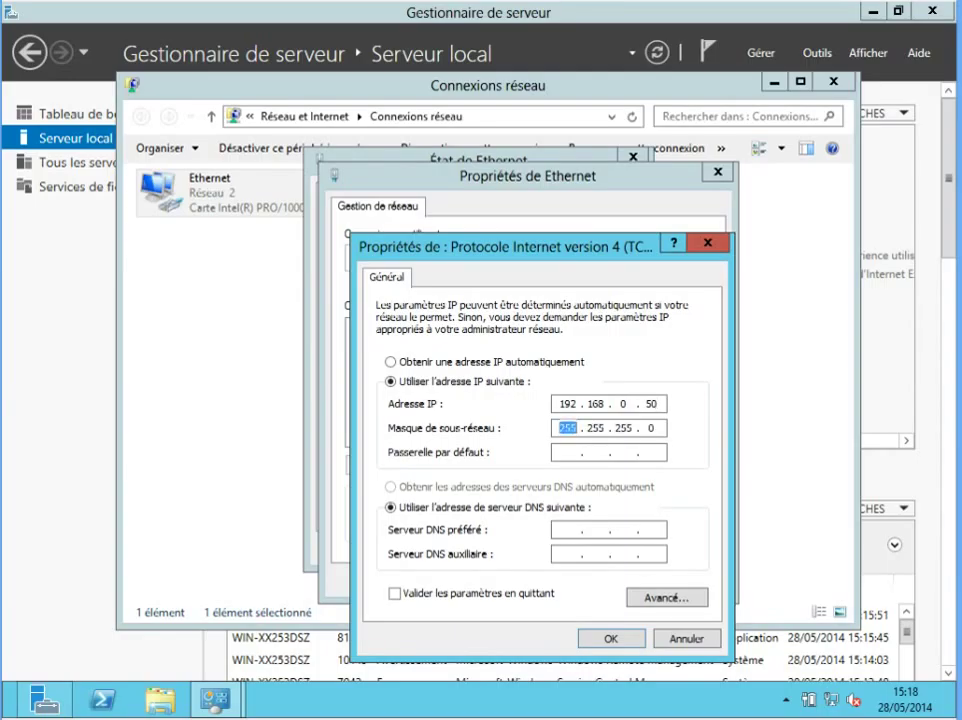
pyautogui.press('Tab')
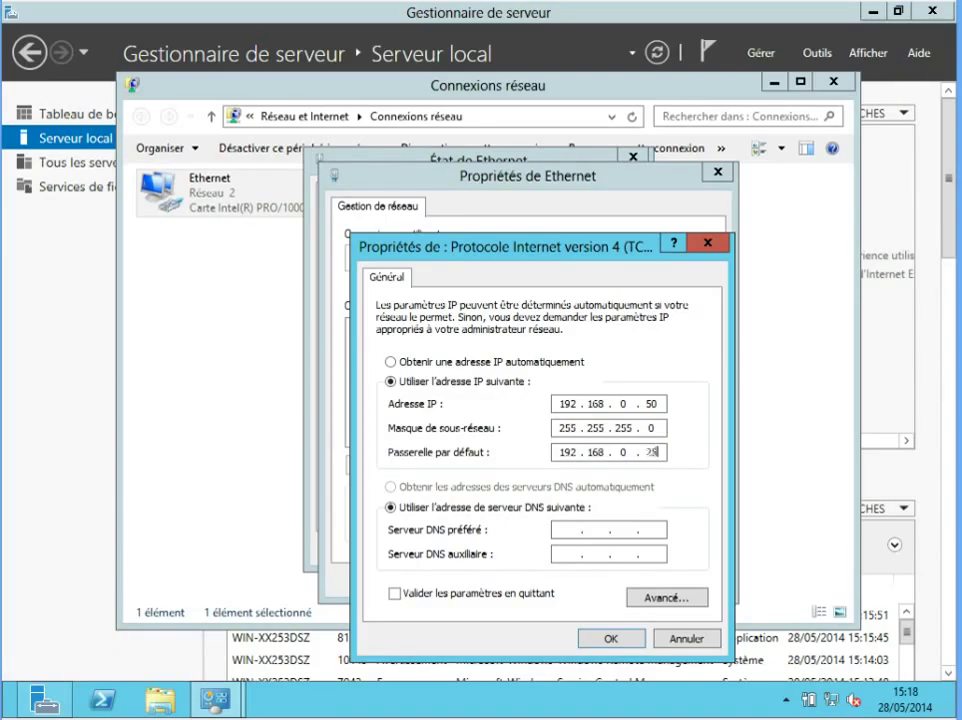
# - Set the preferred DNS server to 212.27.40.241, apply the IPv4 settings and close the network connection windows
pyautogui.press('Tab')
pyautogui.press('Tab')
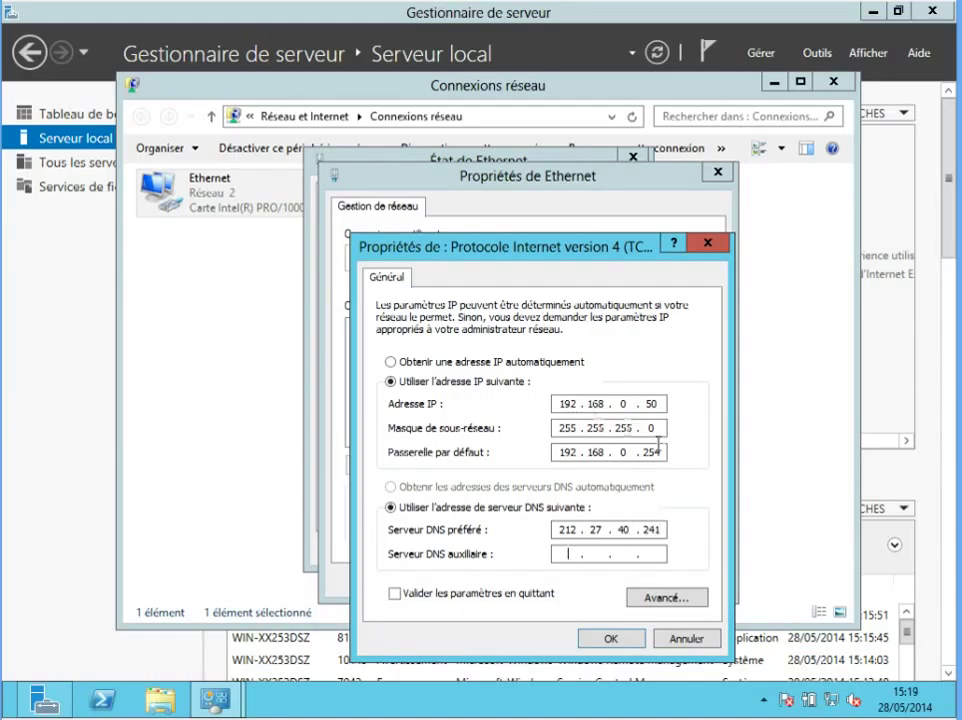
pyautogui.click(592, 553)
pyautogui.click(611, 636)
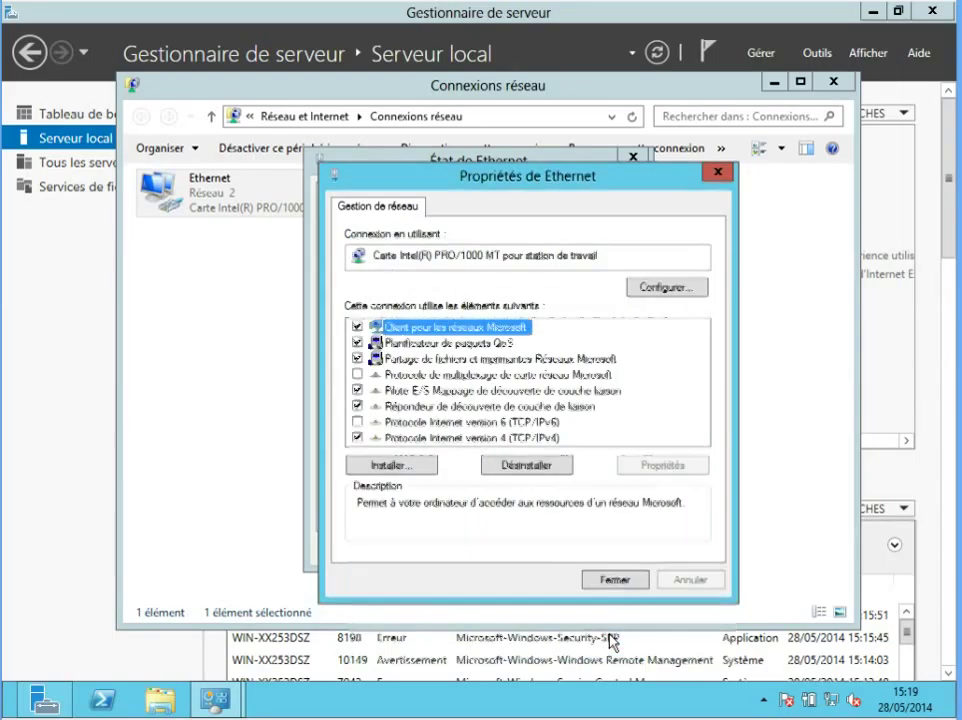
pyautogui.click(615, 580)
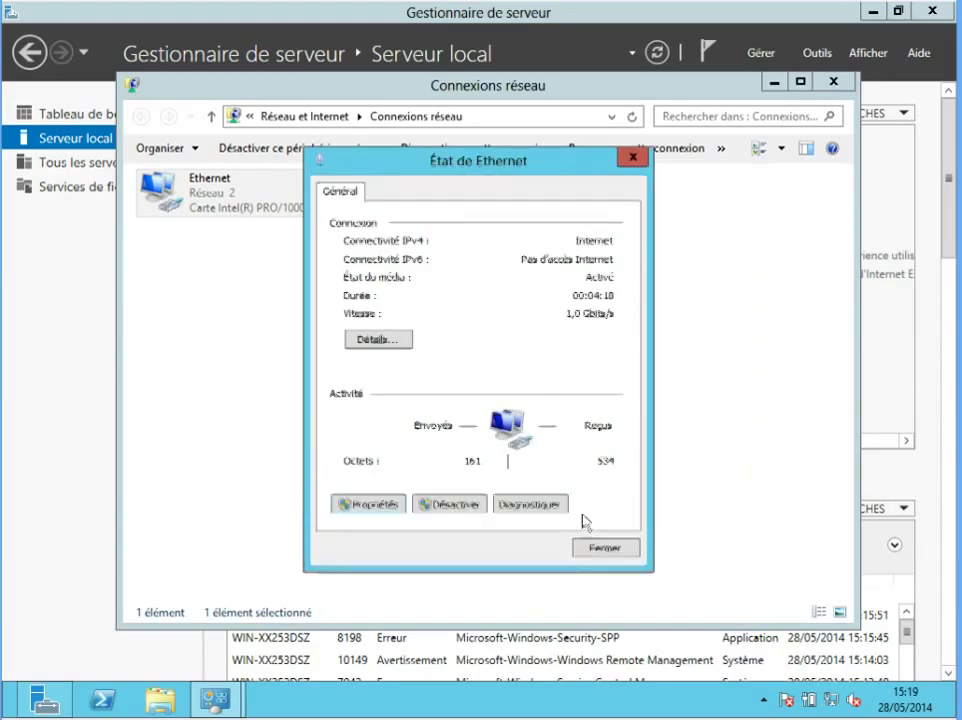
pyautogui.click(598, 548)
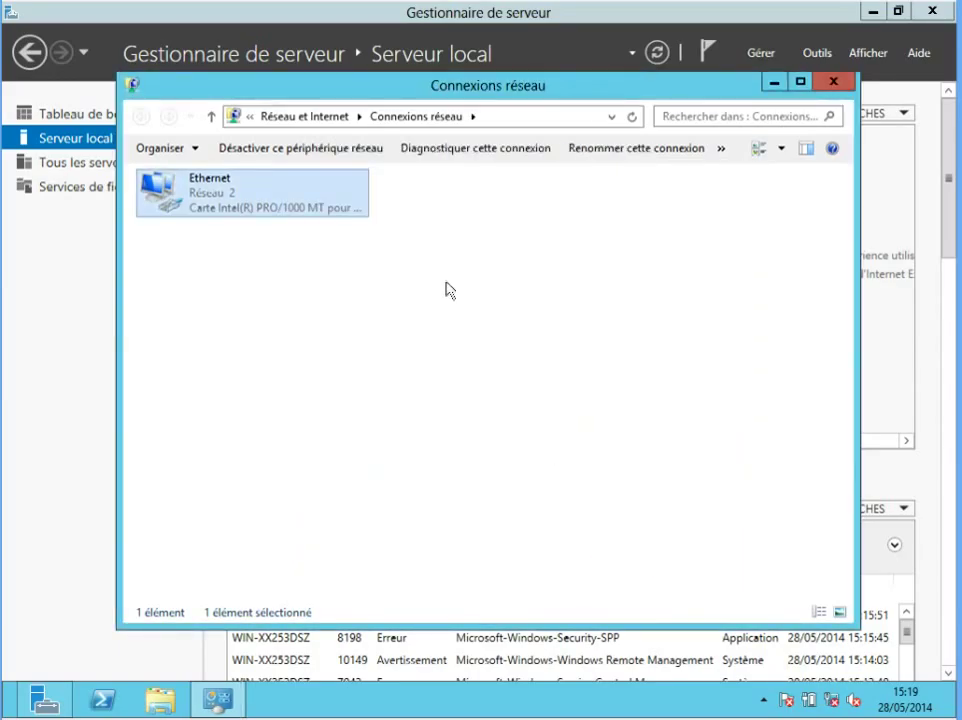
pyautogui.click(833, 82)
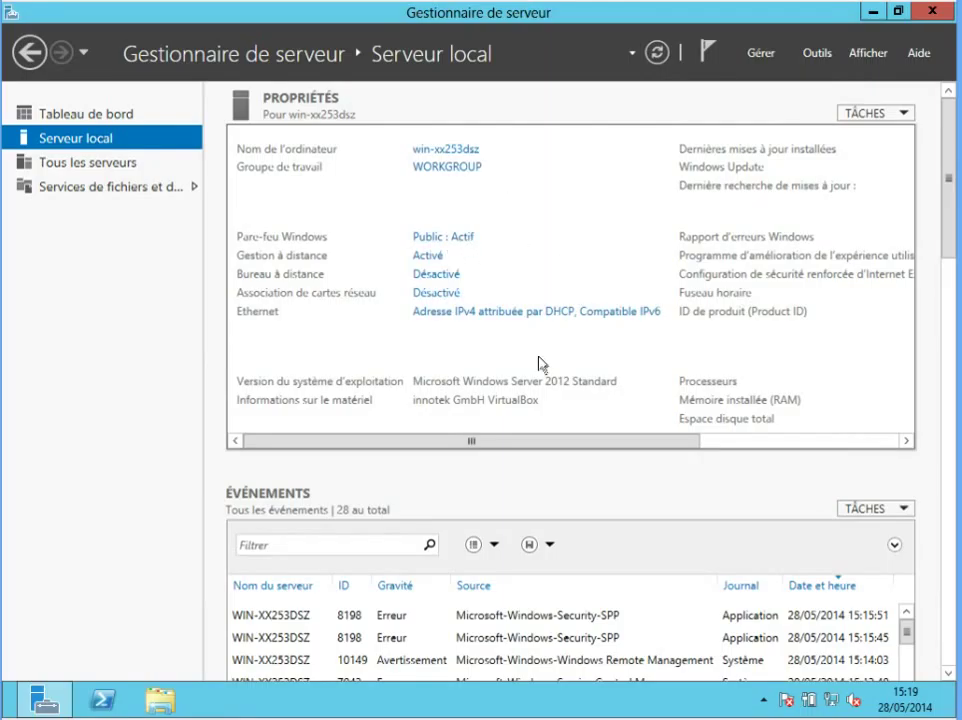
# - Set Windows Update to install important updates automatically (Installer les mises à jour automatiquement) and save the setting
pyautogui.moveTo(459, 447); pyautogui.dragTo(672, 443)
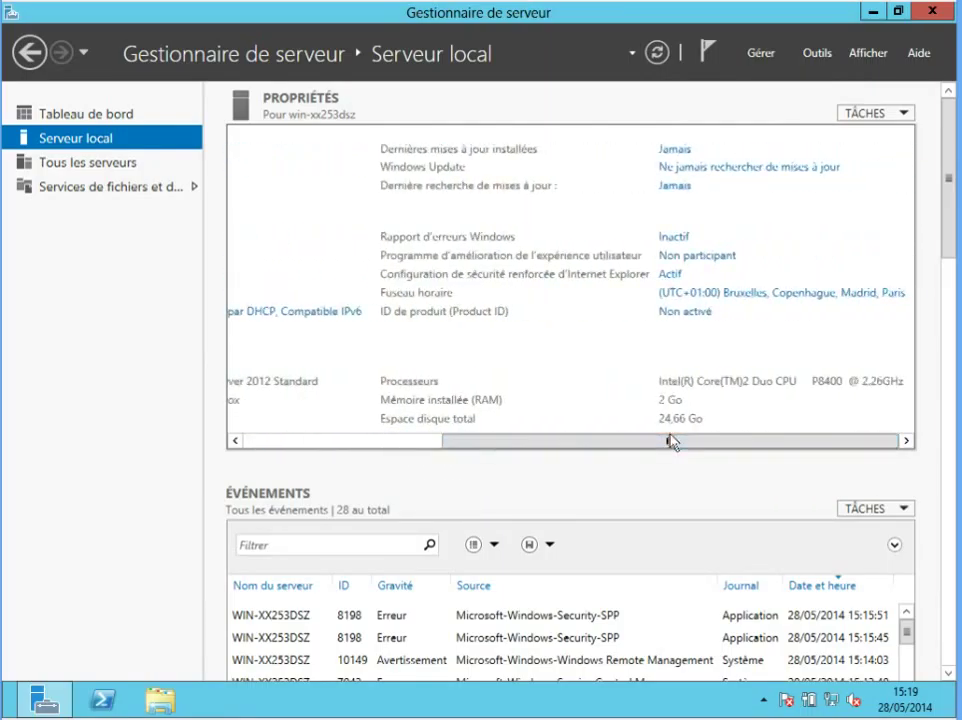
pyautogui.click(690, 176)
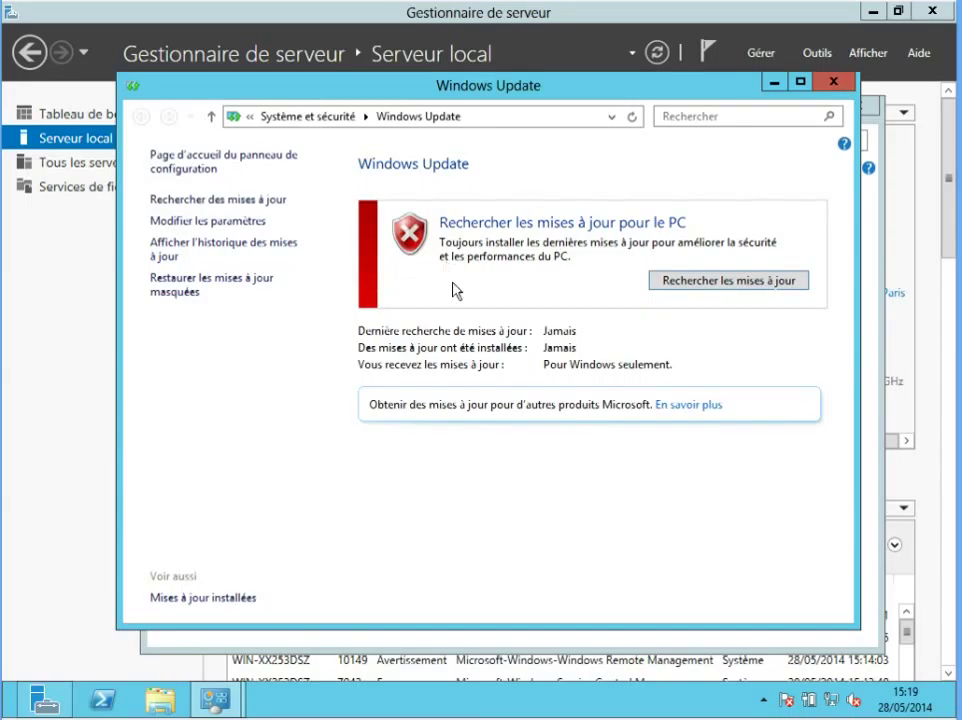
pyautogui.click(218, 224)
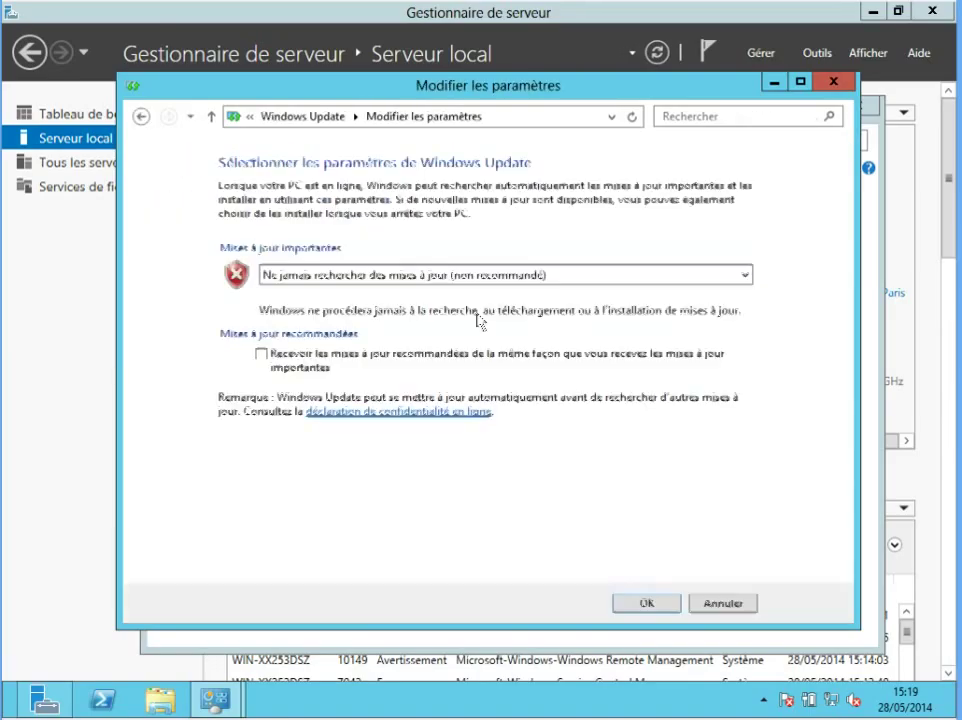
pyautogui.click(447, 274)
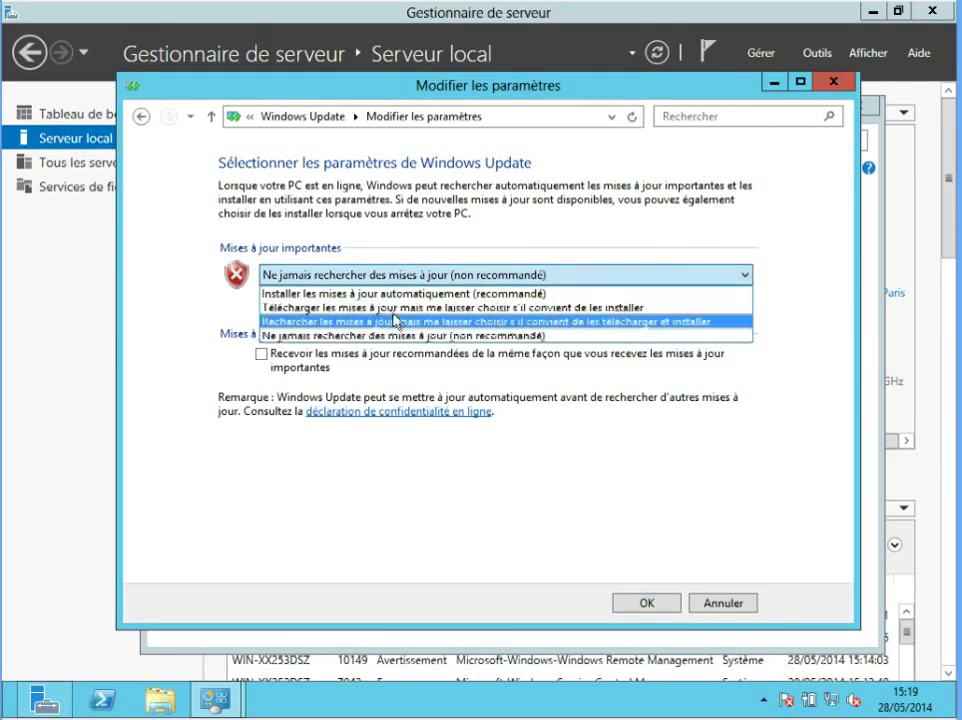
pyautogui.click(389, 297)
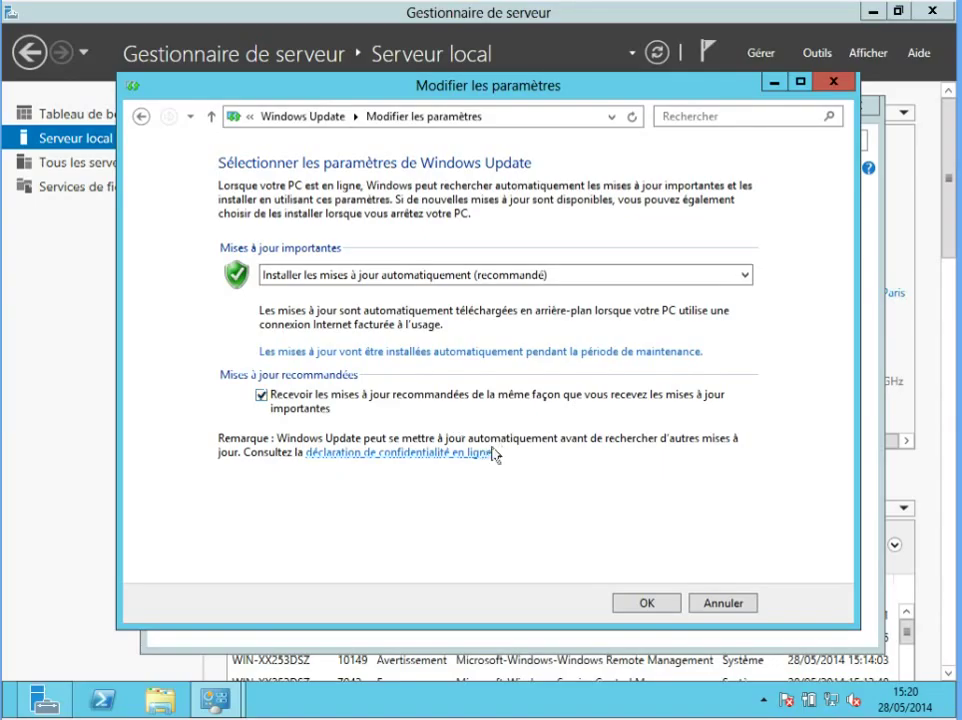
pyautogui.click(661, 608)
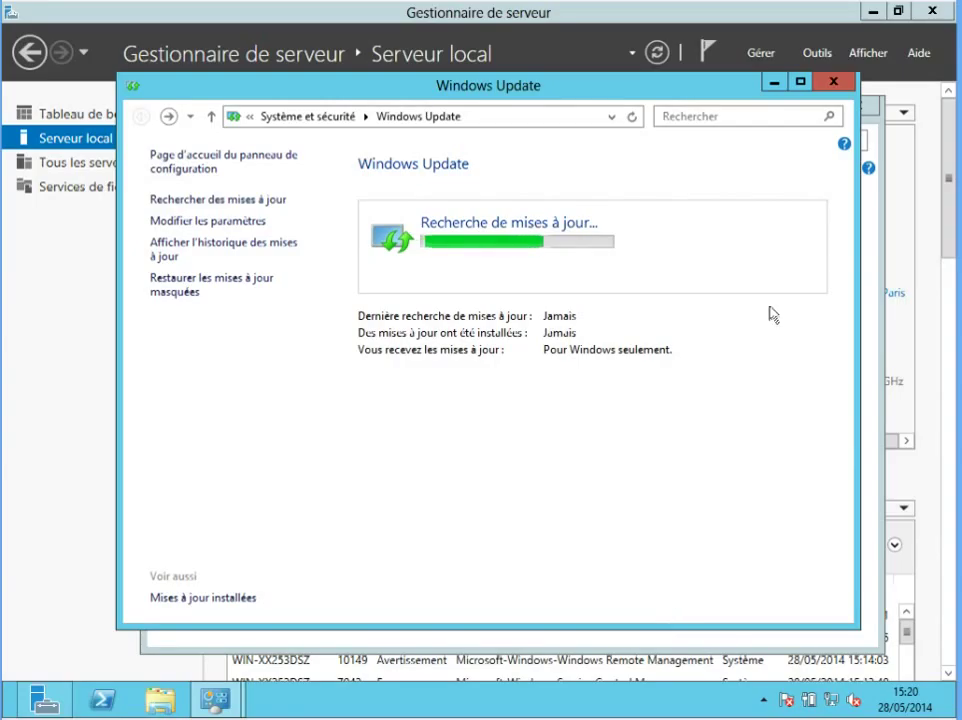
# - Minimize both Windows Update windows, check the local server's properties and close the server manager
pyautogui.click(775, 88)
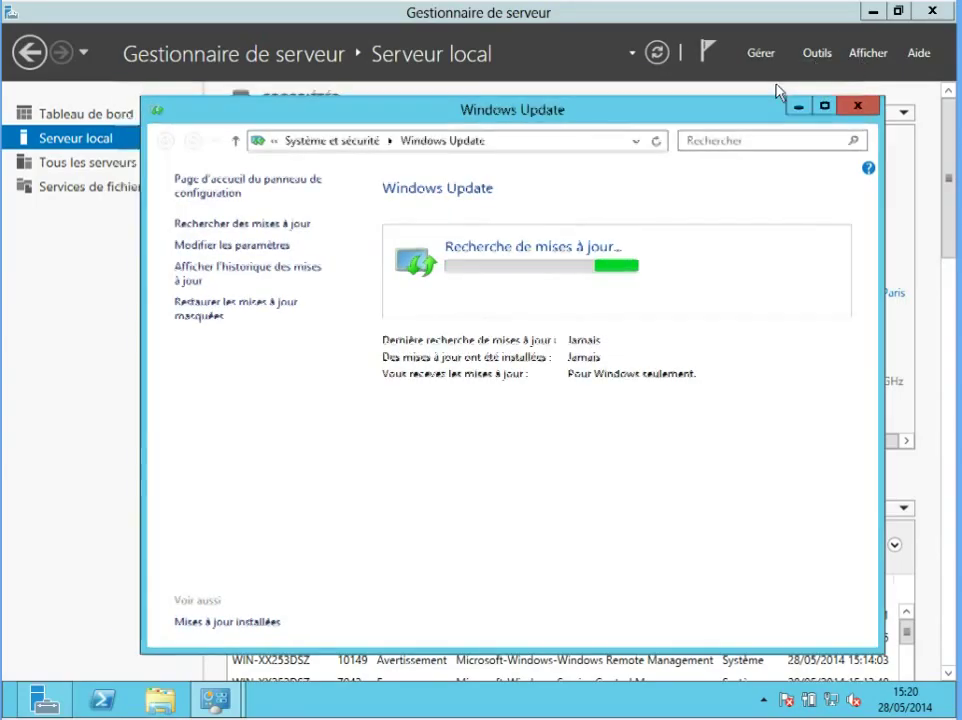
pyautogui.click(798, 108)
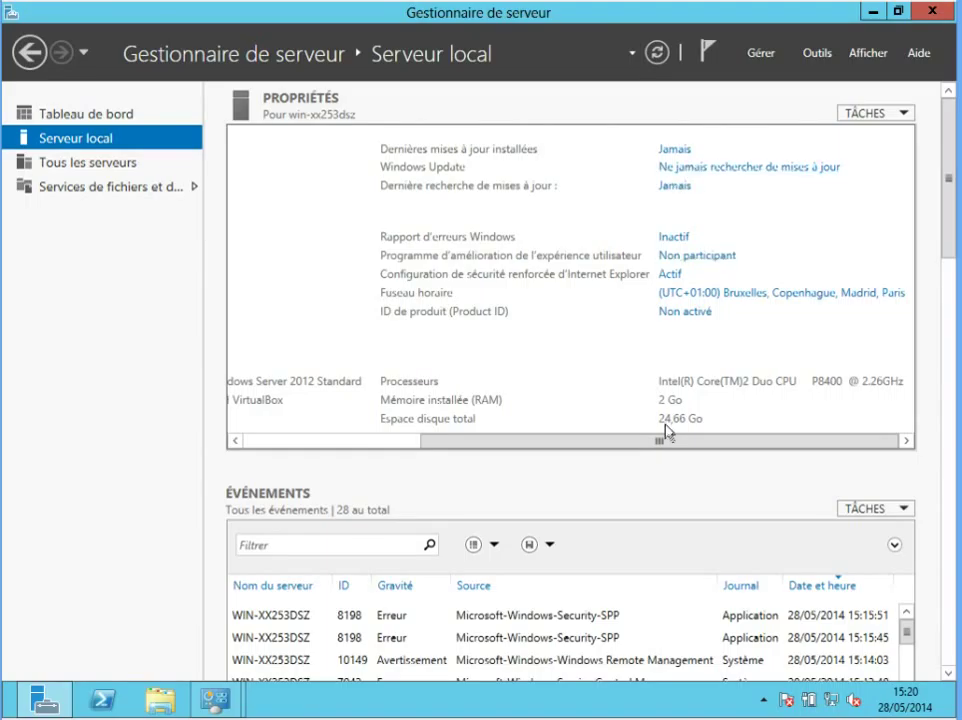
pyautogui.moveTo(645, 444); pyautogui.dragTo(467, 452)
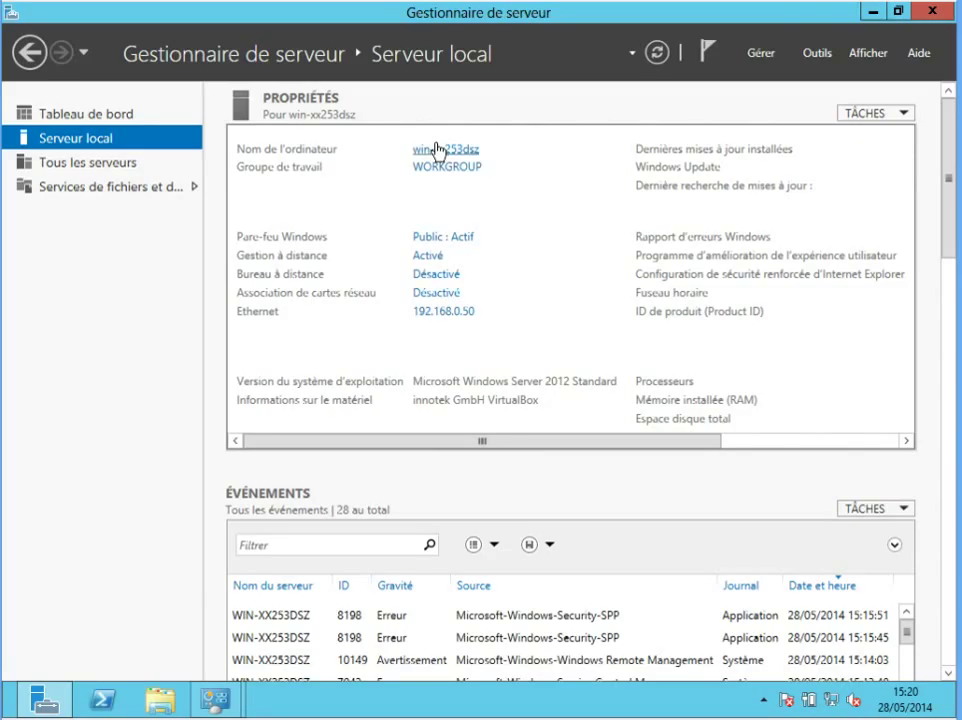
pyautogui.click(932, 12)
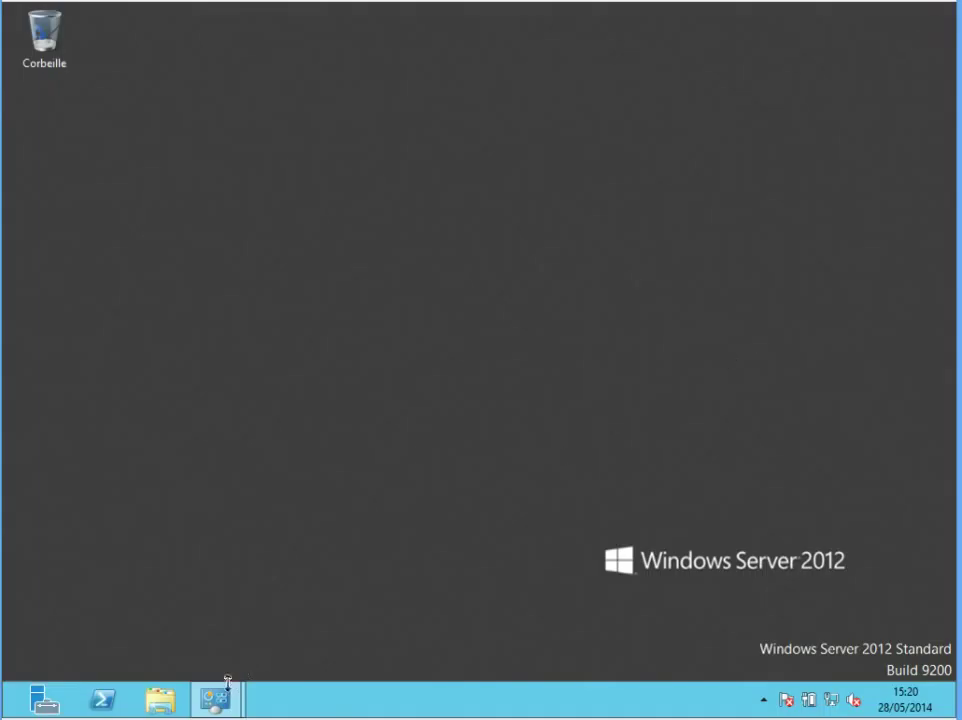
pyautogui.moveTo(219, 700)
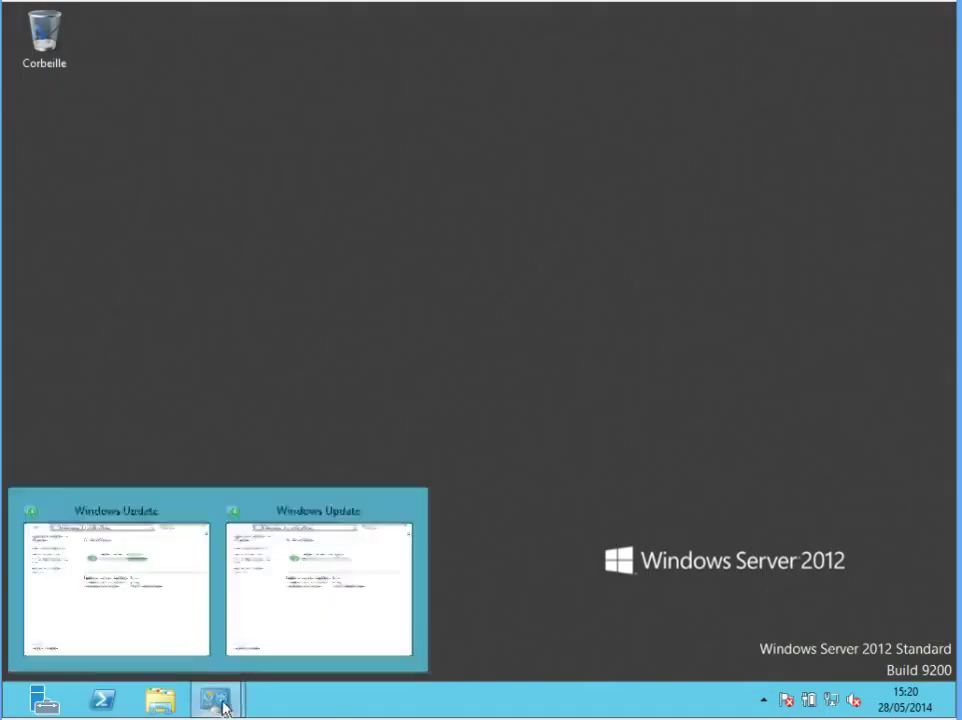
# - Close both Windows Update windows and restart the server
pyautogui.click(405, 511)
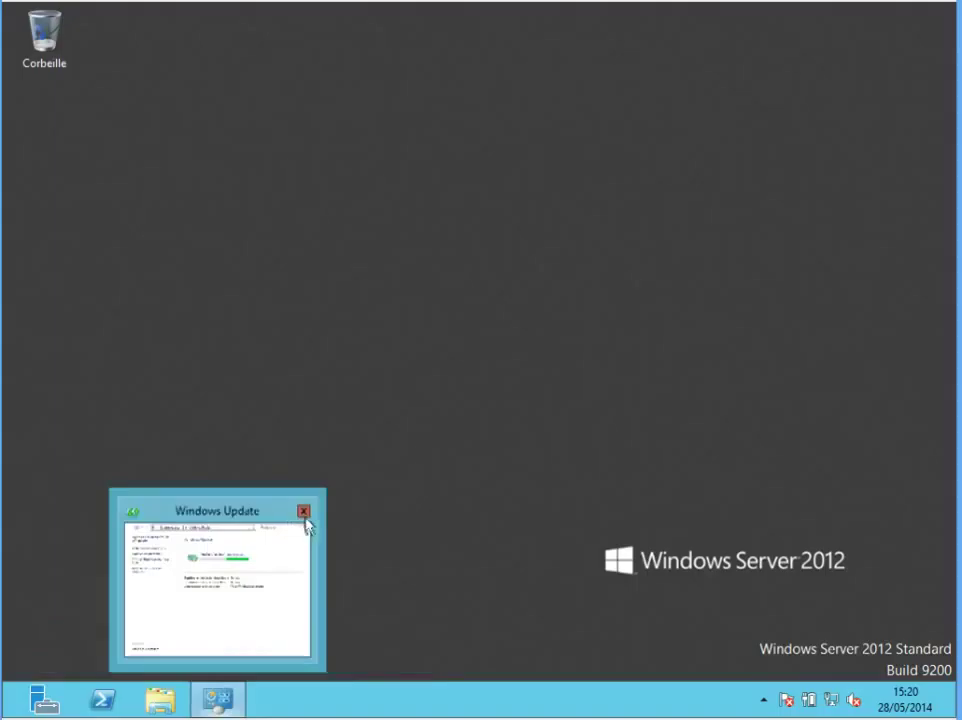
pyautogui.click(304, 512)
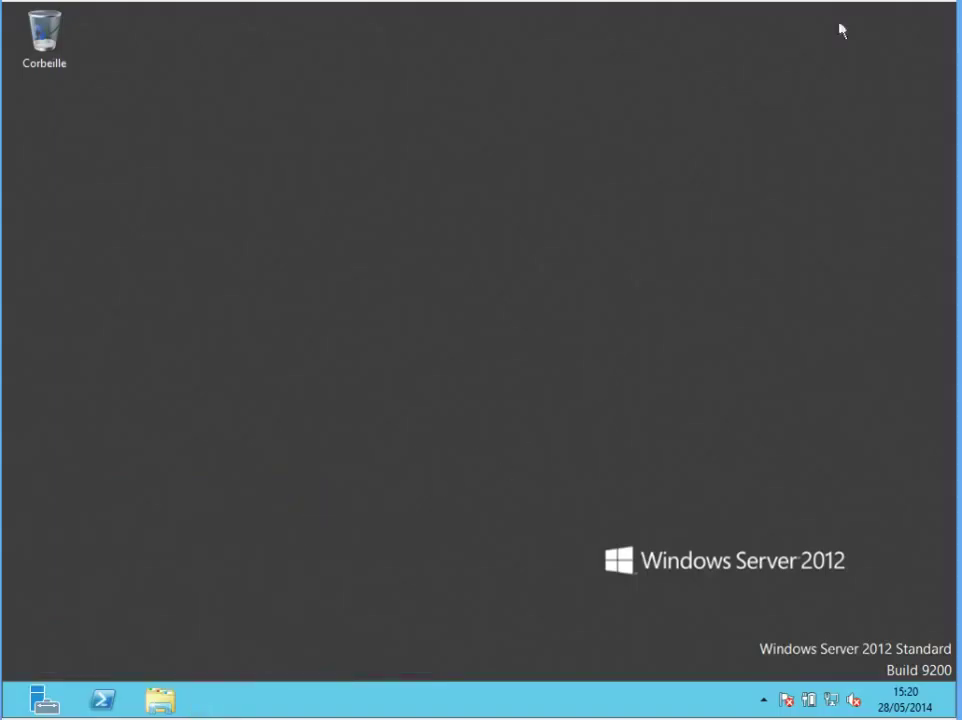
pyautogui.moveTo(953, 44)
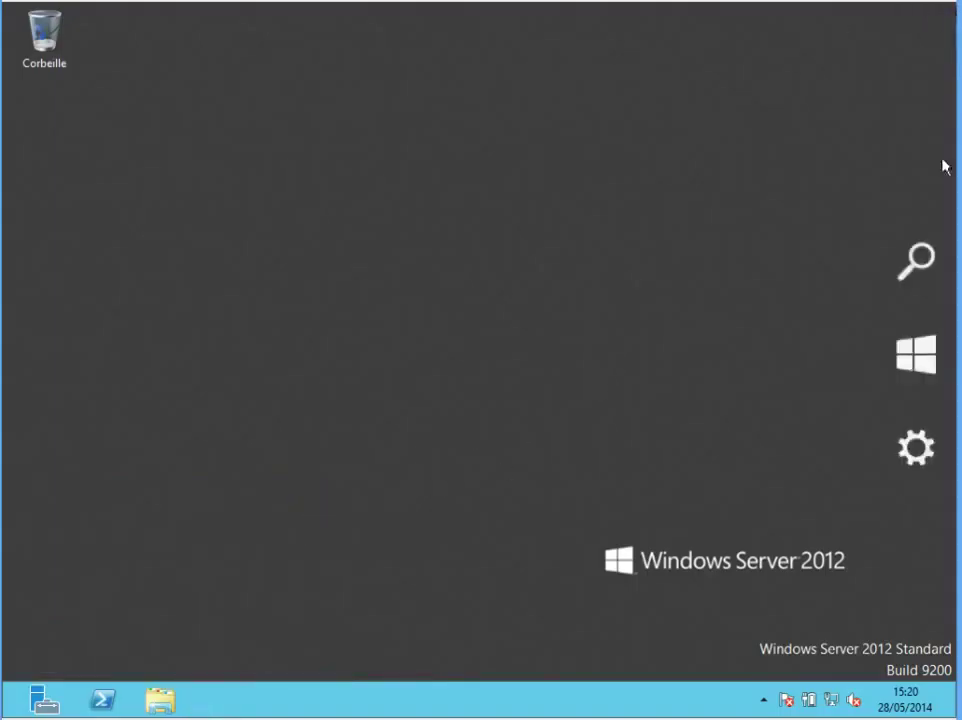
pyautogui.click(925, 455)
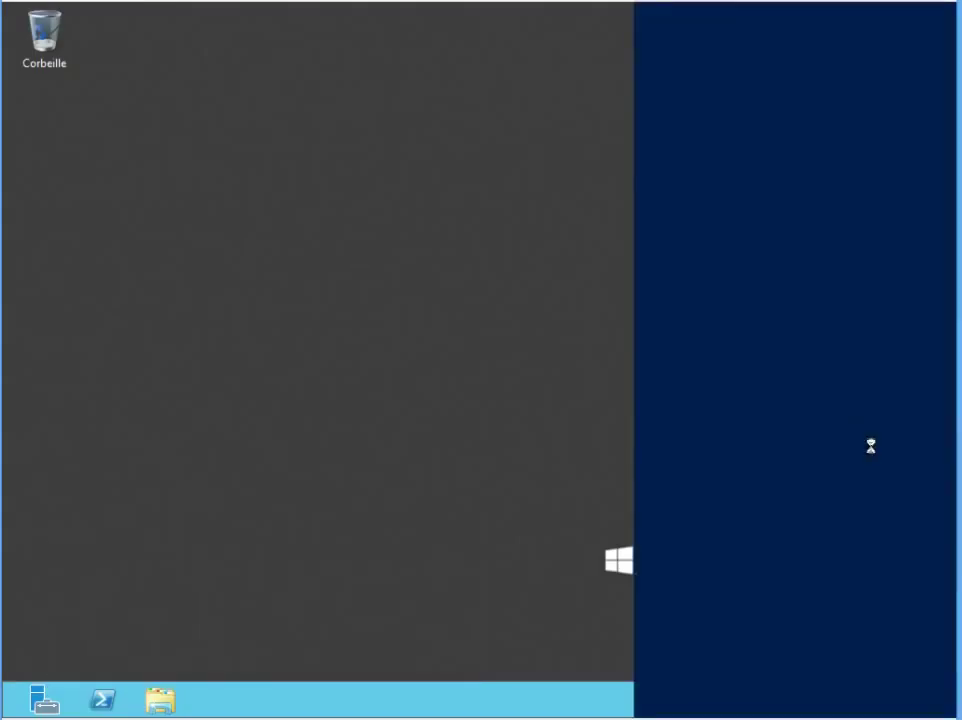
pyautogui.click(805, 590)
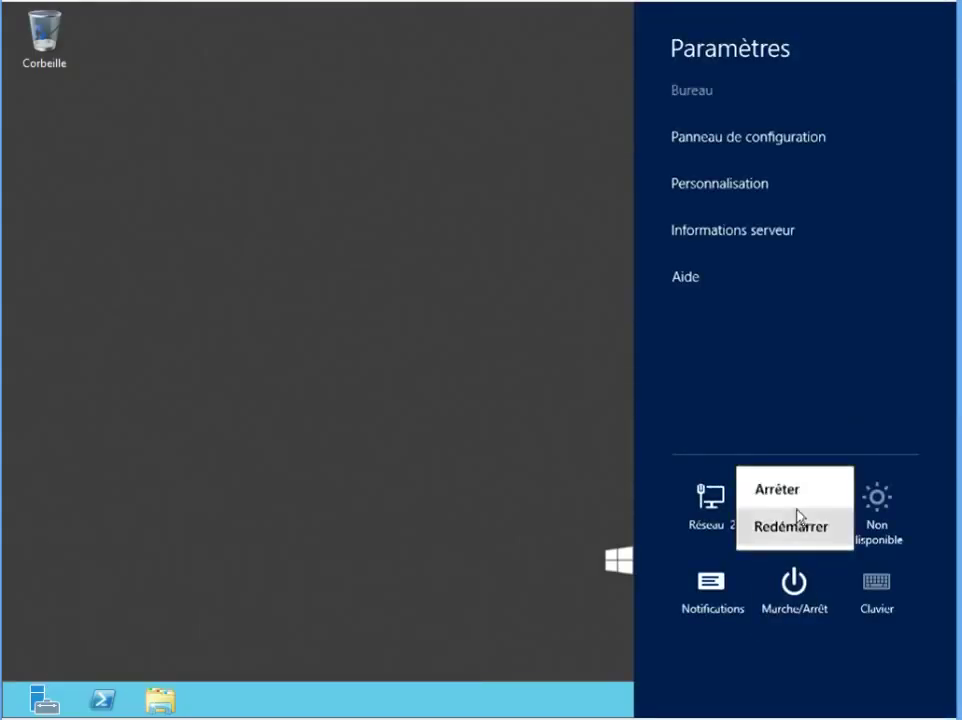
pyautogui.click(795, 524)
pyautogui.click(866, 519)
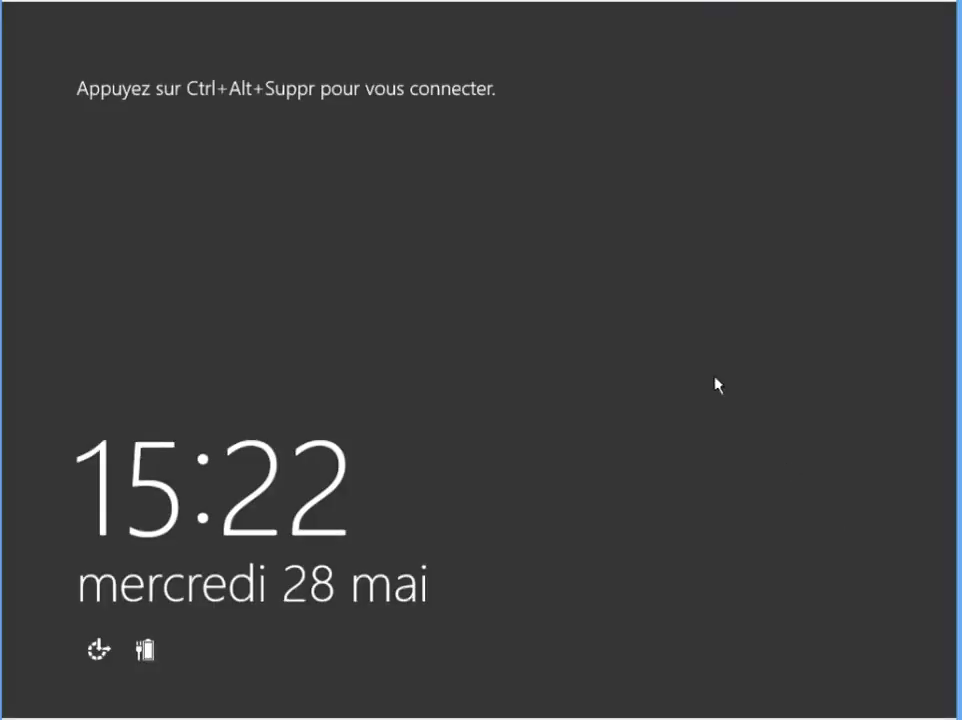
# - Unlock the virtual machine's lock screen and sign in to the Administrateur account with its password
pyautogui.click(30, 4)
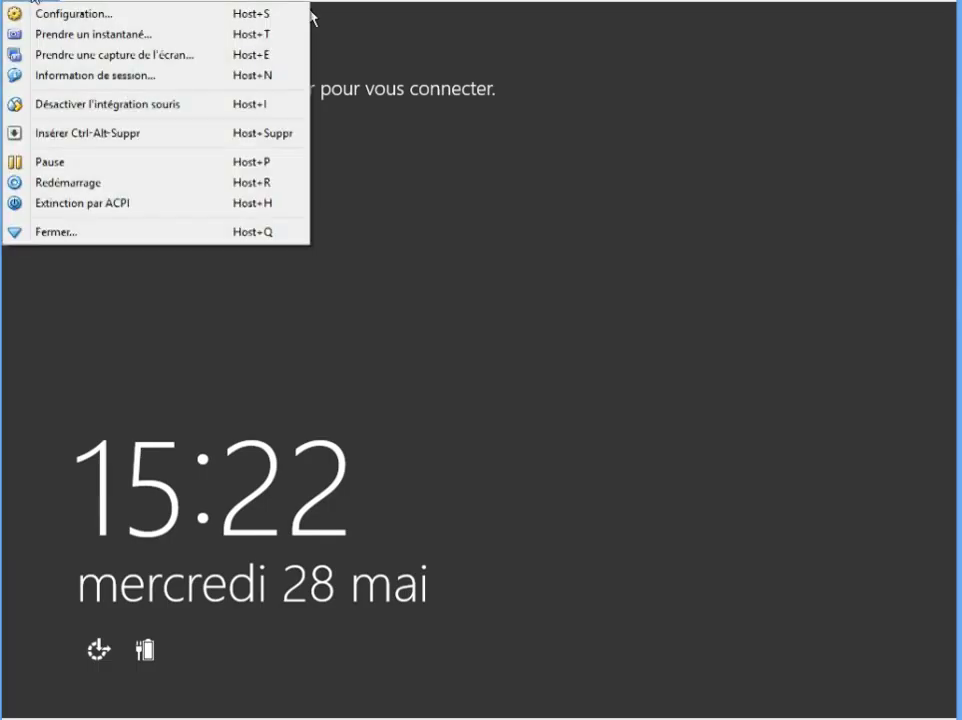
pyautogui.click(84, 138)
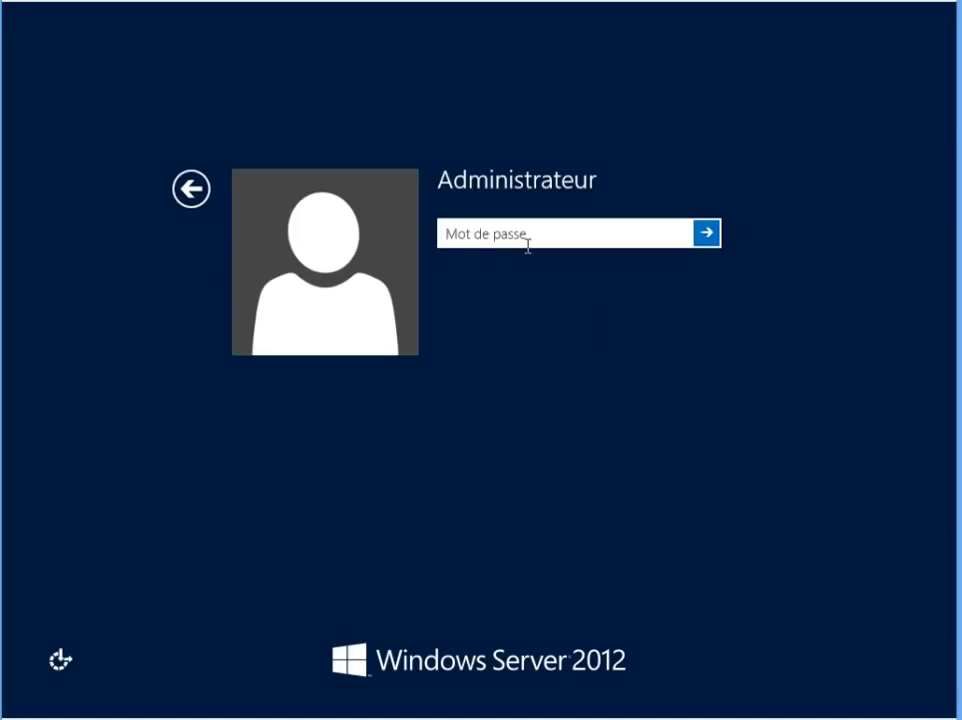
pyautogui.write('••••••')
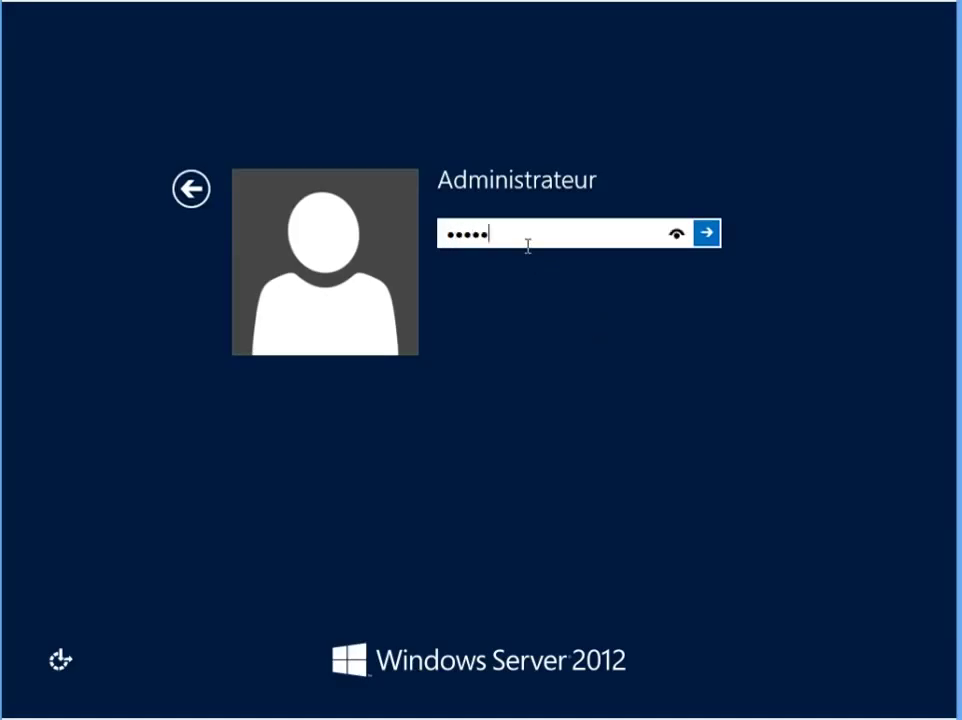
pyautogui.write('••••')
pyautogui.press('Return')
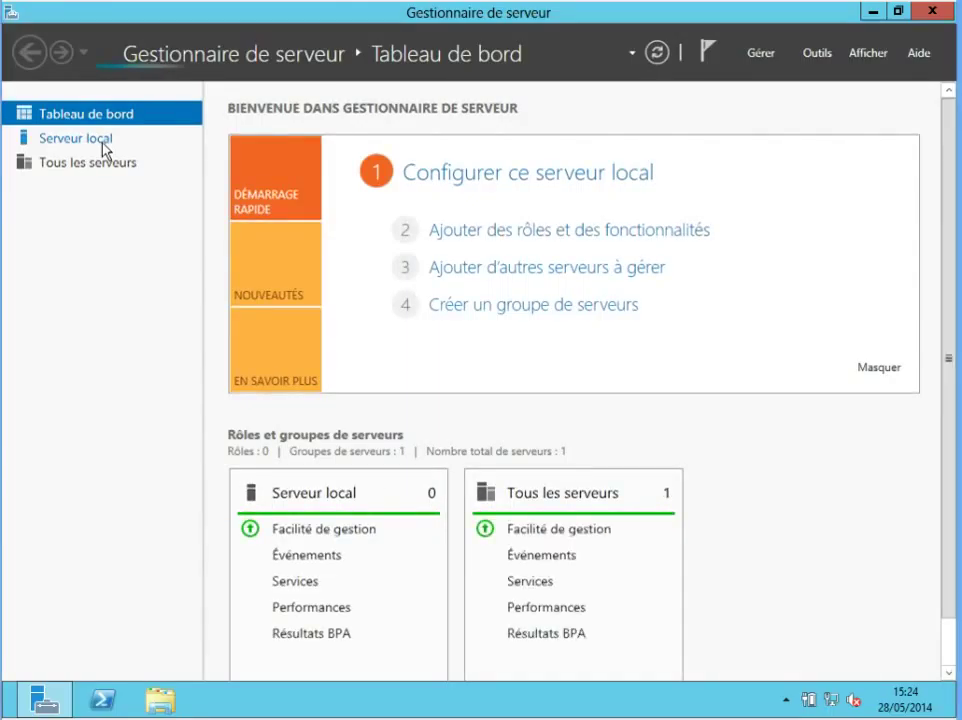
# - Open the local server's properties and review its computer name, network and update settings
pyautogui.click(105, 150)
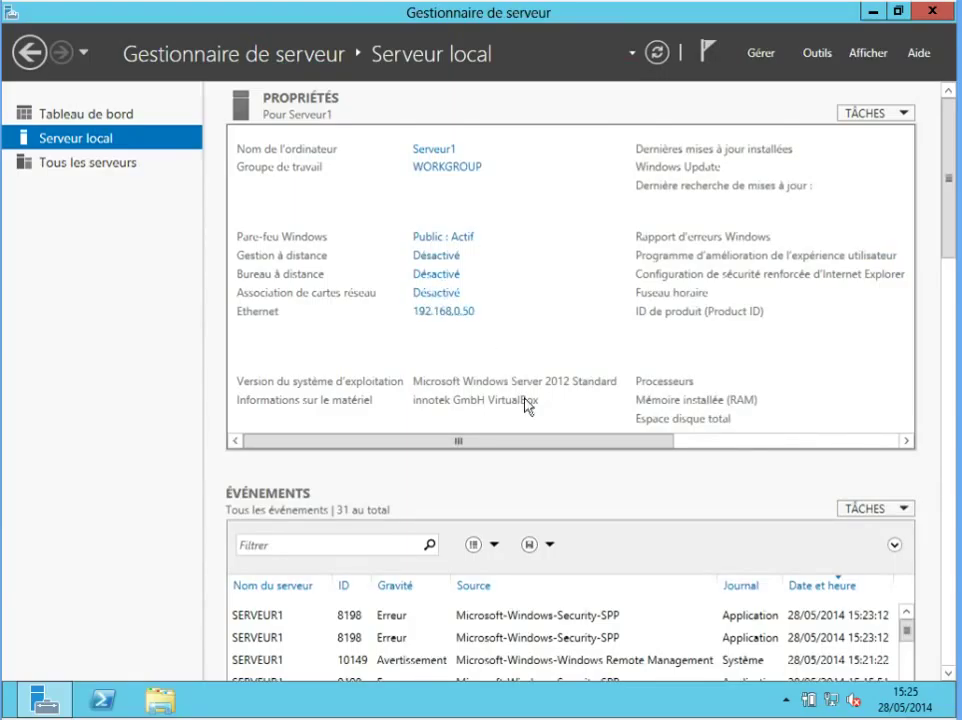
pyautogui.moveTo(514, 445); pyautogui.dragTo(358, 456)
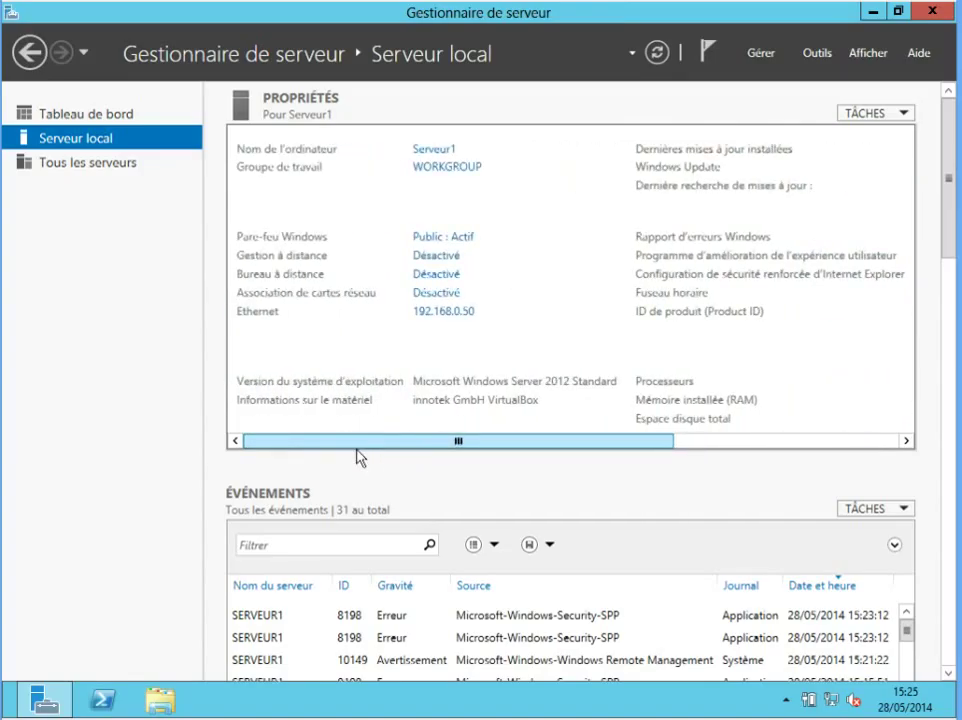